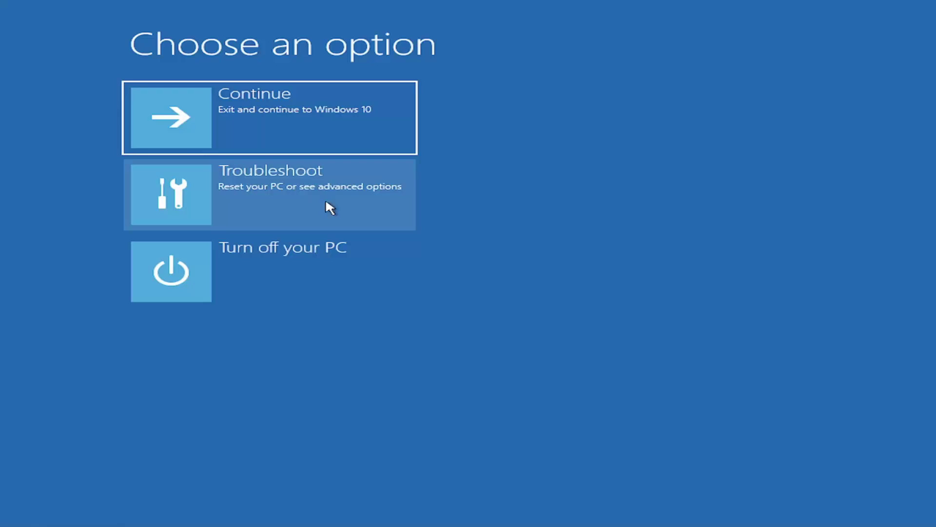
left_click(351, 195)
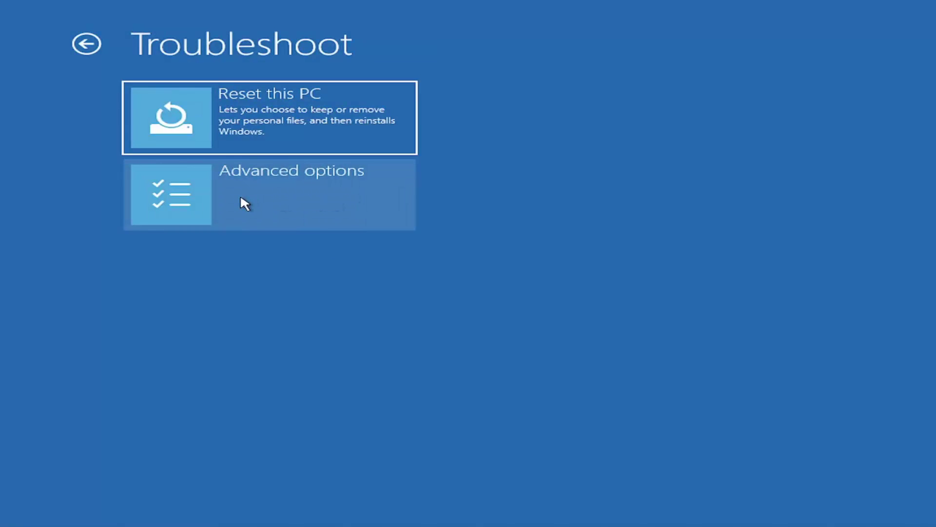
left_click(292, 190)
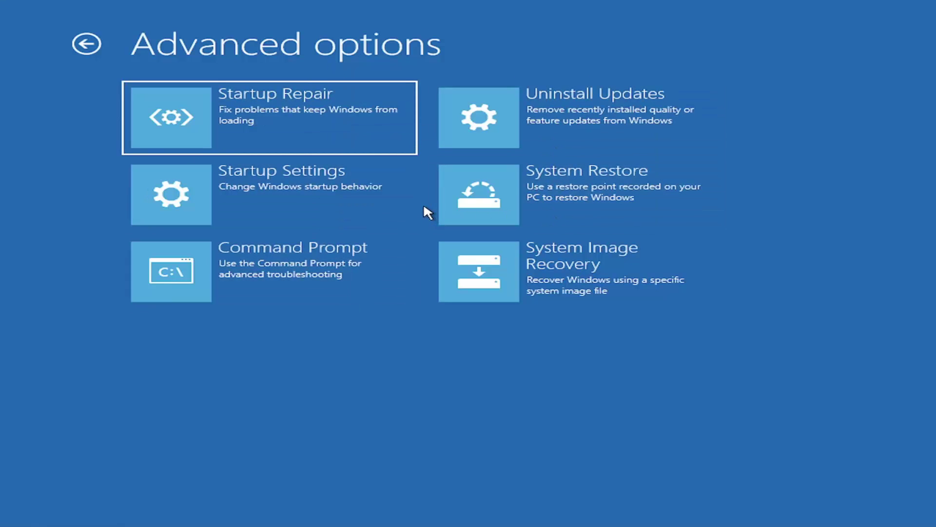
left_click(615, 181)
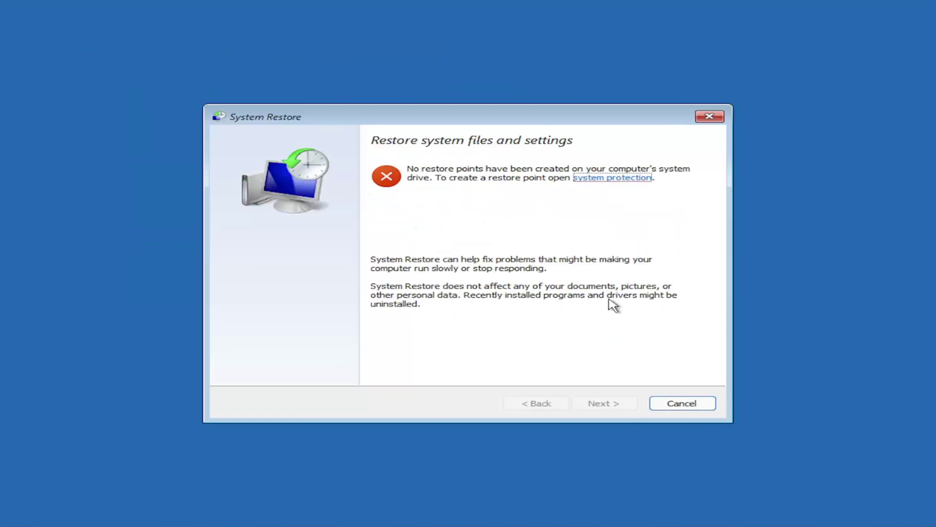
left_click(689, 408)
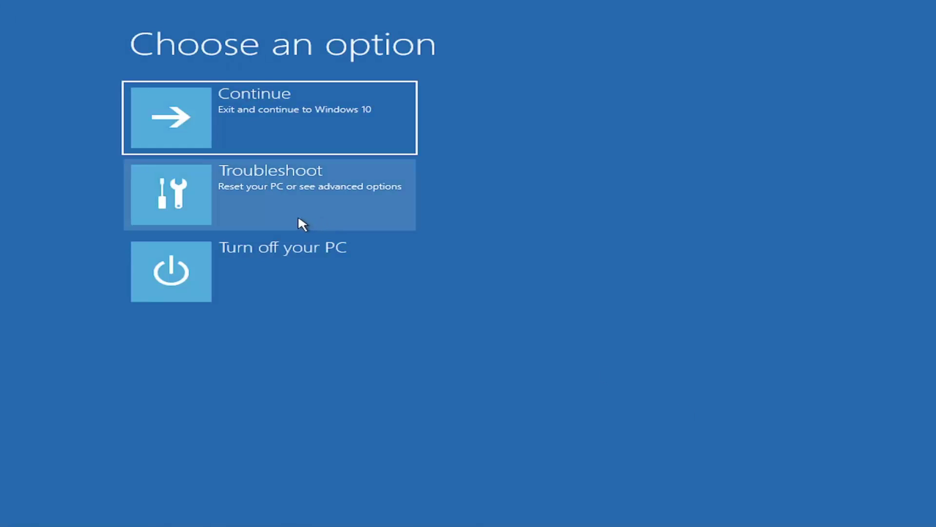
Open the recovery Command Prompt via Troubleshoot and run sfc /scannow.
left_click(300, 223)
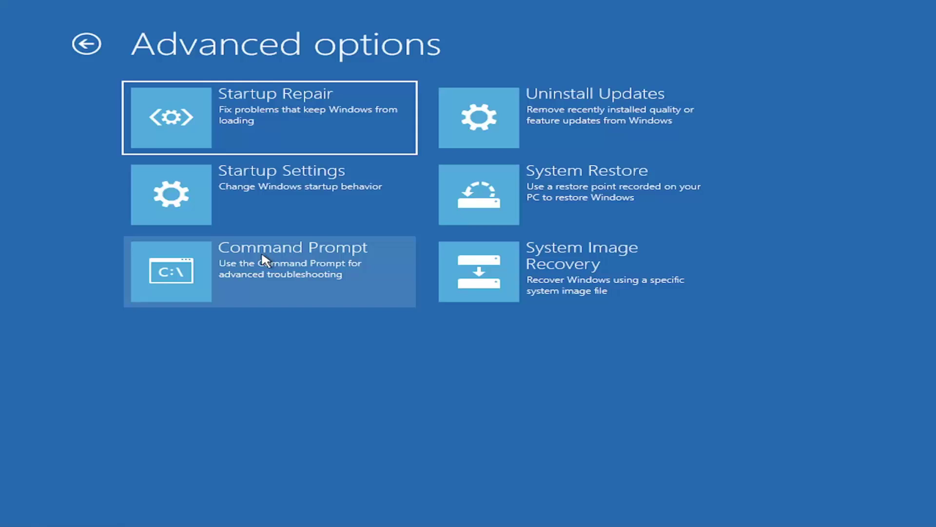
left_click(244, 270)
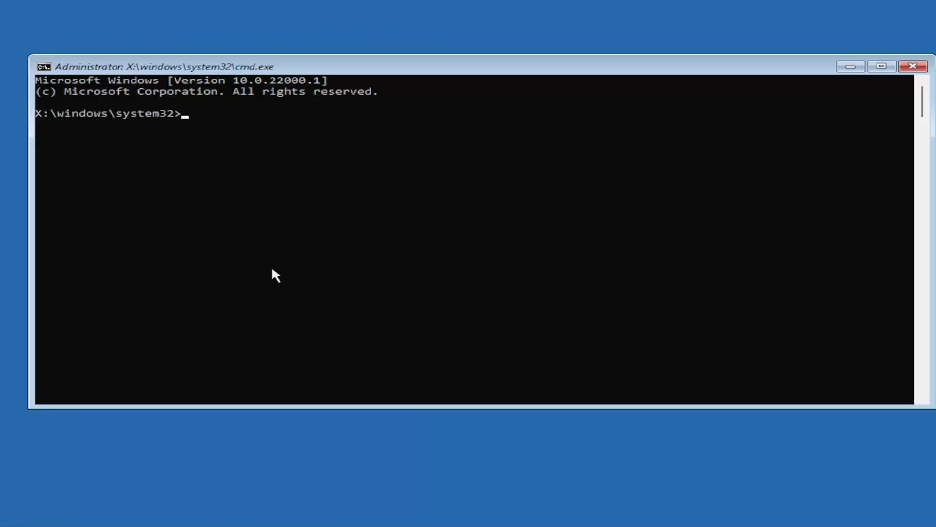
type("sfc")
type(" /scann")
type("ow")
key("Return")
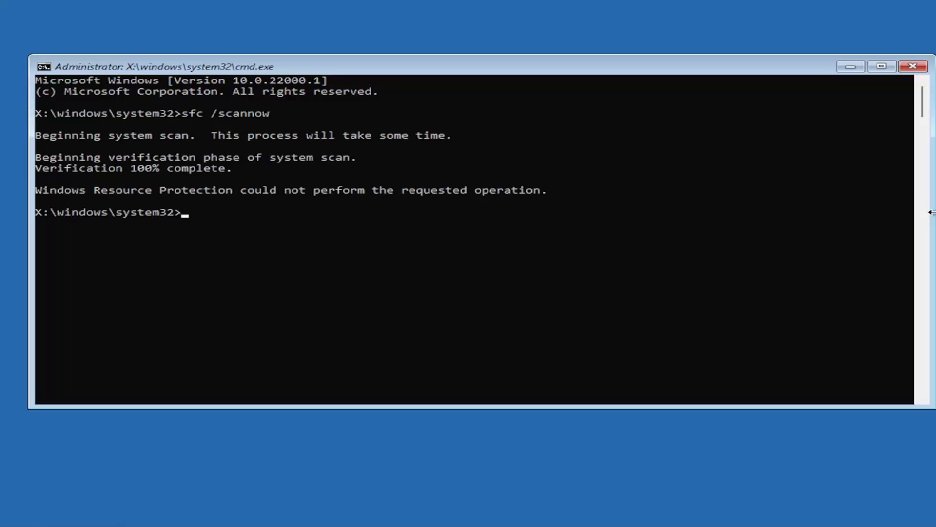
Close the command window and reach Uninstall Updates through Troubleshoot > Advanced options.
left_click(915, 68)
left_click(273, 205)
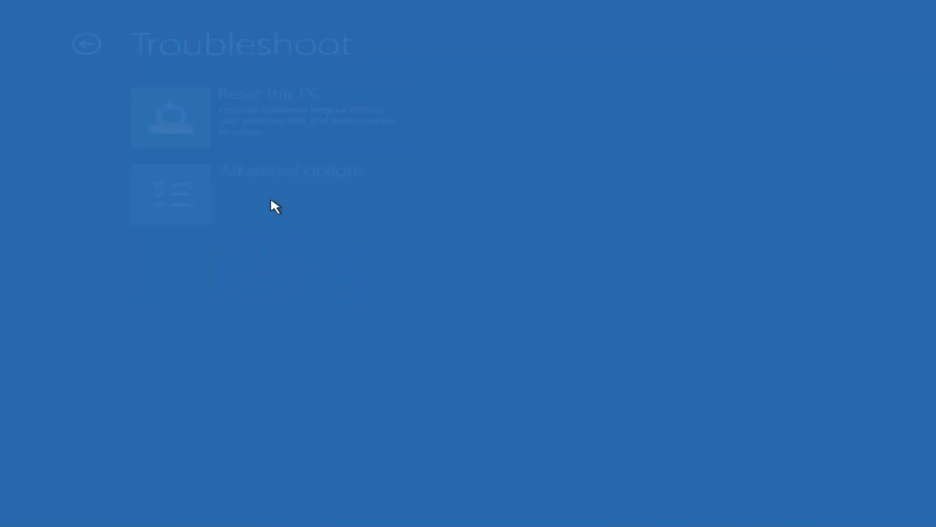
left_click(244, 198)
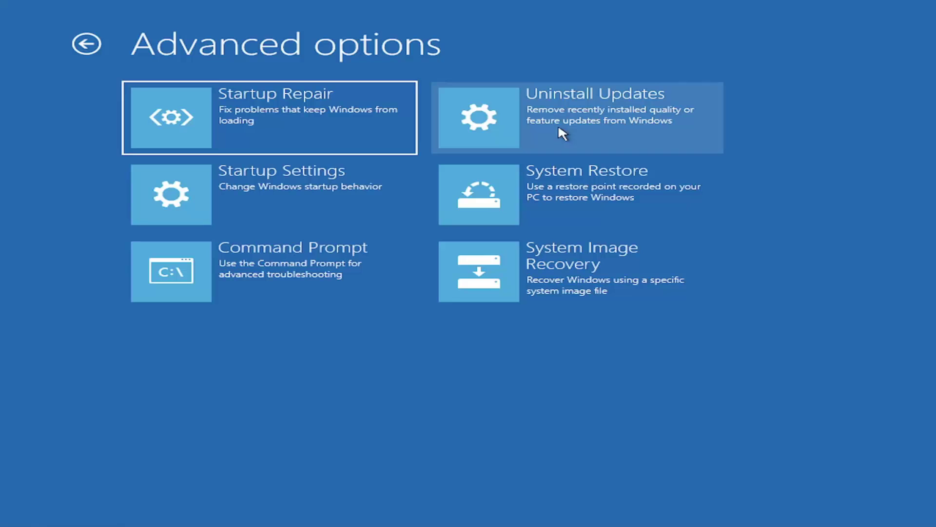
left_click(574, 122)
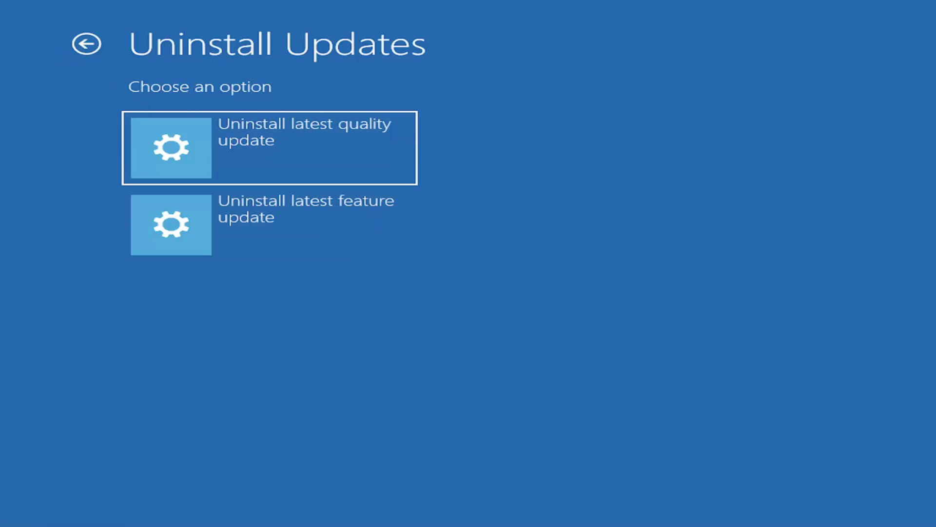
Back out of Uninstall Updates to Advanced options without removing any update.
left_click(82, 44)
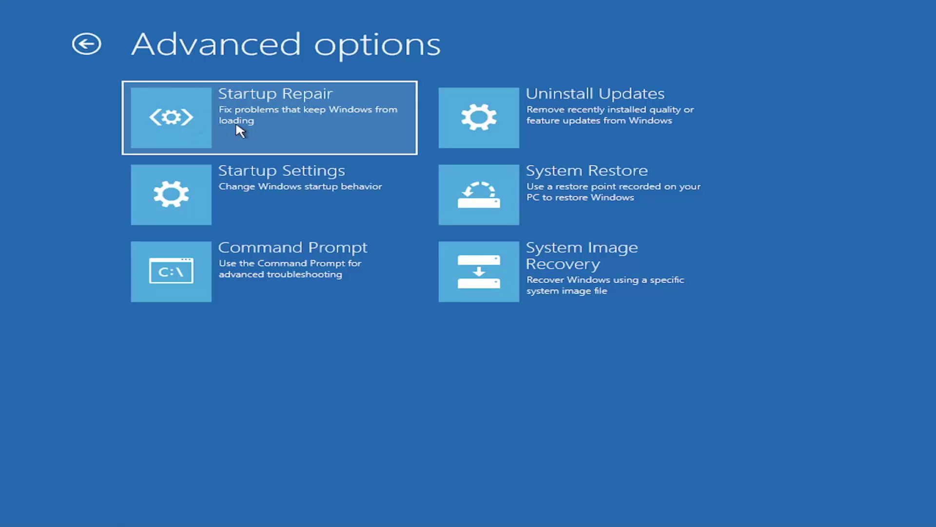
Launch Startup Repair, which finishes reporting it couldn't repair the PC.
left_click(264, 122)
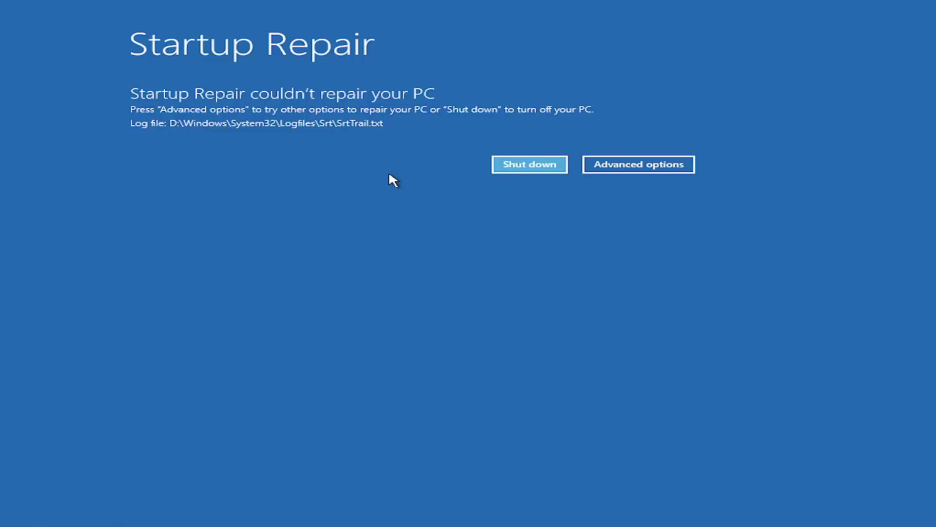
Leave the failed Startup Repair report for the Choose an option screen.
left_click(654, 170)
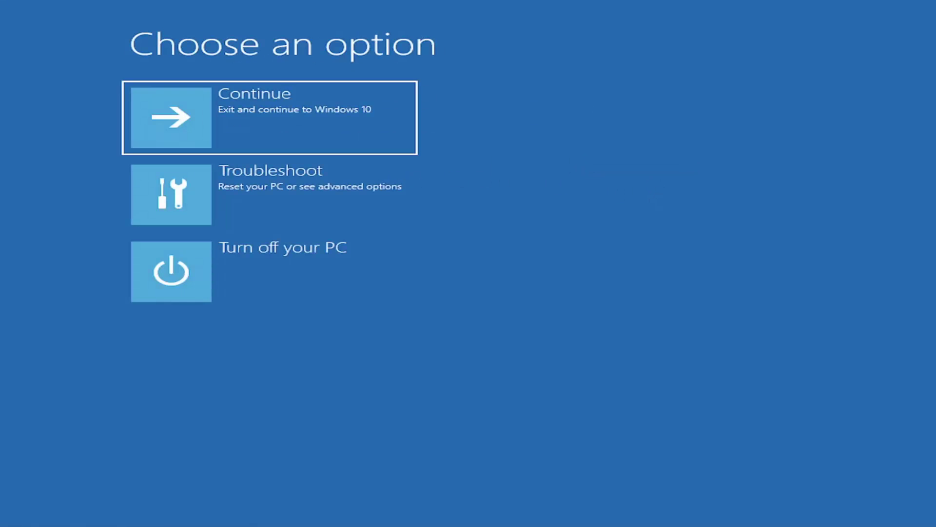